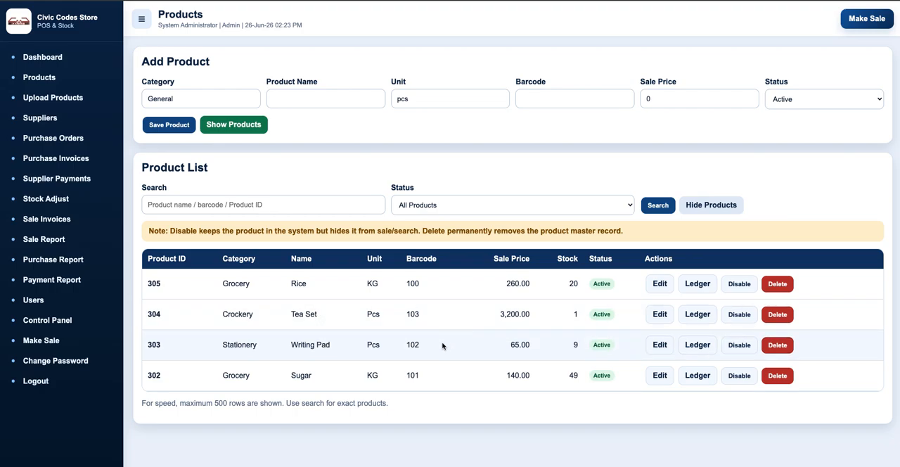
# Open the item ledger for the Writing Pad product and view its transactions table.
pyautogui.click(697, 348)
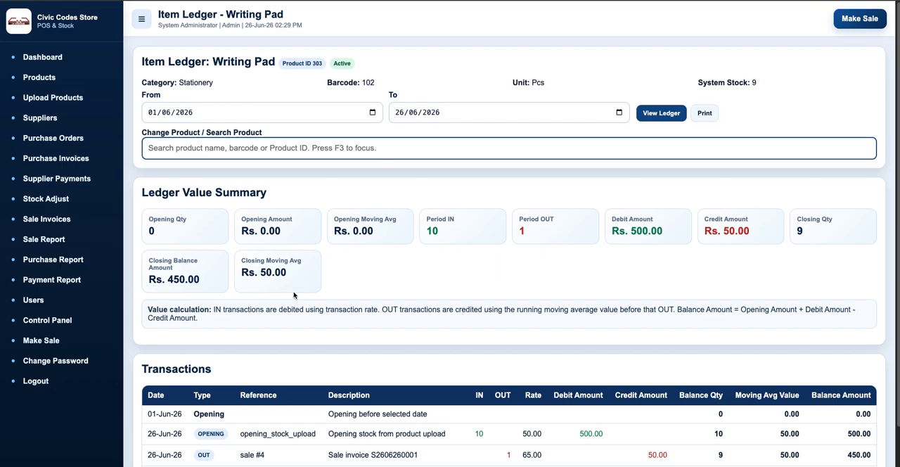
pyautogui.scroll(-1, 362, 308)
pyautogui.moveTo(149, 369); pyautogui.dragTo(452, 375)
pyautogui.click(451, 375)
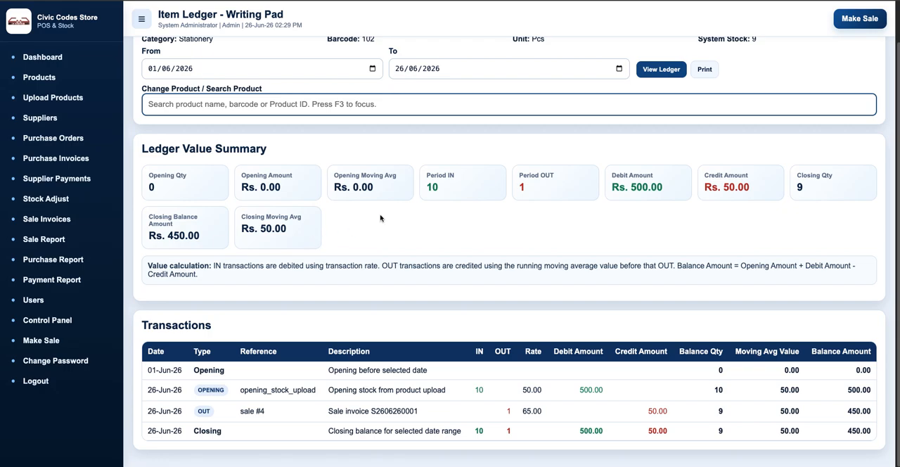
# Examine the period in and out quantities, debit amount, closing quantity and closing balance in the ledger.
pyautogui.moveTo(428, 186); pyautogui.dragTo(437, 186)
pyautogui.click(450, 189)
pyautogui.doubleClick(633, 187)
pyautogui.doubleClick(796, 189)
pyautogui.click(817, 191)
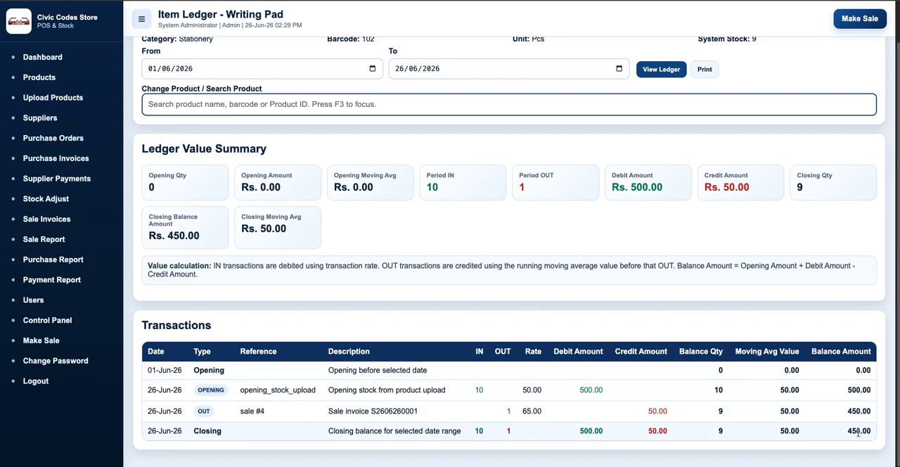
pyautogui.moveTo(846, 434); pyautogui.dragTo(864, 432)
pyautogui.click(352, 244)
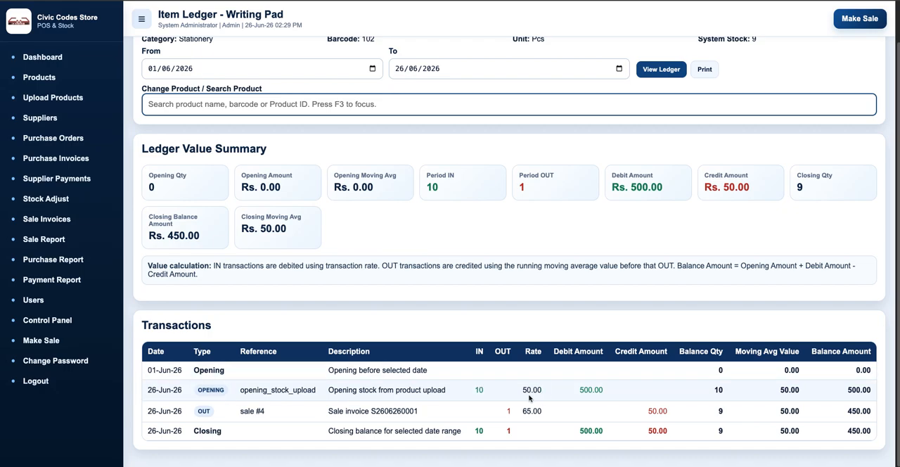
# Examine the debit amount and balance quantity of the opening stock upload transaction.
pyautogui.moveTo(580, 393); pyautogui.dragTo(604, 395)
pyautogui.click(604, 394)
pyautogui.moveTo(714, 394); pyautogui.dragTo(725, 396)
pyautogui.click(725, 396)
# Examine the sale transaction's description, reference, rate, moving average, balance quantity, credit amount and balance amount.
pyautogui.moveTo(329, 411); pyautogui.dragTo(421, 415)
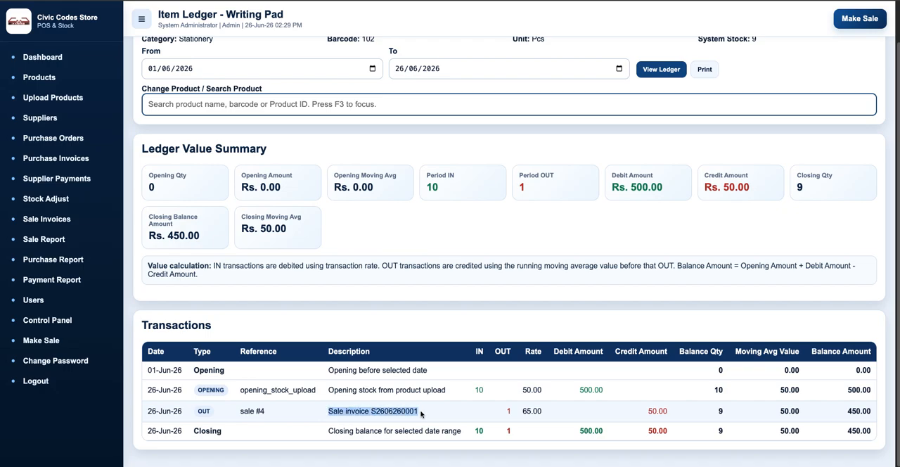
pyautogui.moveTo(255, 411); pyautogui.dragTo(273, 413)
pyautogui.click(277, 413)
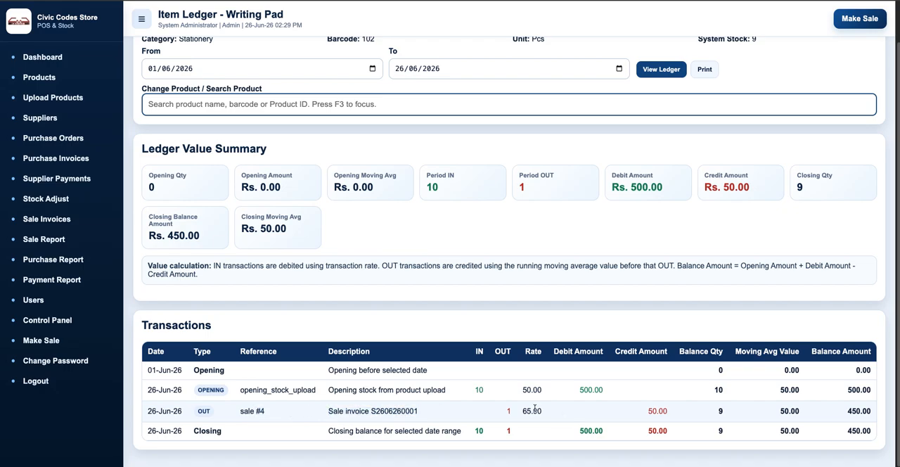
pyautogui.moveTo(523, 412); pyautogui.dragTo(544, 415)
pyautogui.moveTo(780, 412); pyautogui.dragTo(800, 411)
pyautogui.click(793, 411)
pyautogui.moveTo(715, 412); pyautogui.dragTo(736, 415)
pyautogui.click(736, 415)
pyautogui.moveTo(649, 412); pyautogui.dragTo(676, 416)
pyautogui.click(676, 415)
pyautogui.moveTo(846, 413); pyautogui.dragTo(869, 412)
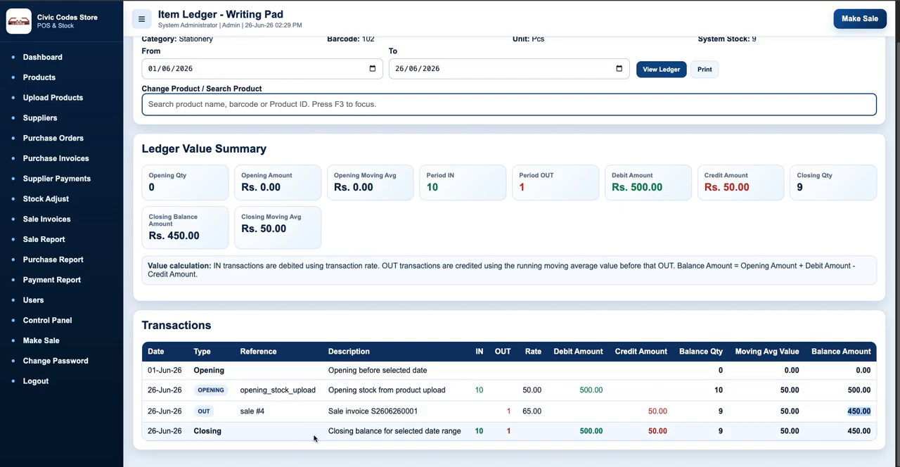
# Examine the closing balance row for the selected date range in the transactions table.
pyautogui.click(257, 431)
pyautogui.moveTo(147, 431); pyautogui.dragTo(606, 435)
pyautogui.click(607, 435)
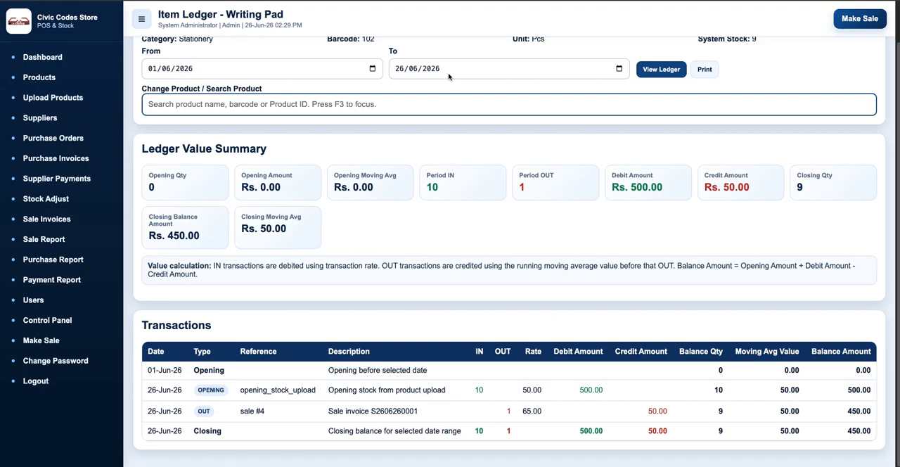
pyautogui.moveTo(166, 431); pyautogui.dragTo(281, 436)
pyautogui.click(301, 433)
# Show the product list and open the Rice product for editing to inspect its unit and barcode.
pyautogui.click(35, 78)
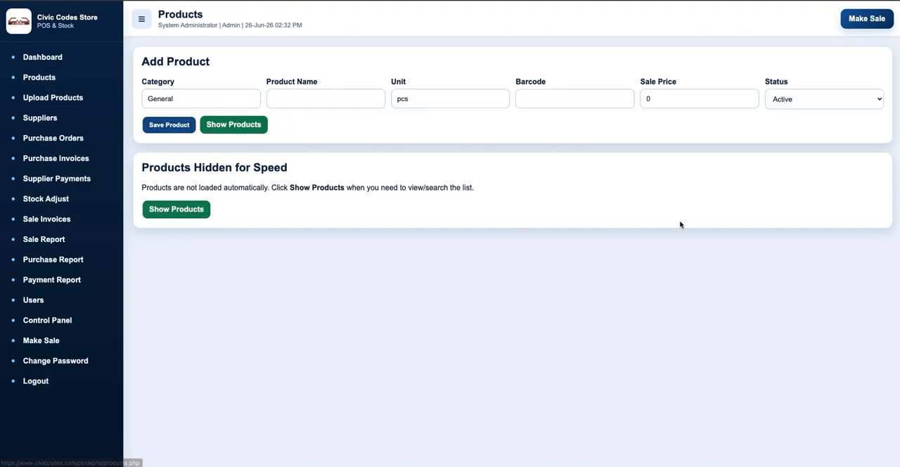
pyautogui.click(168, 213)
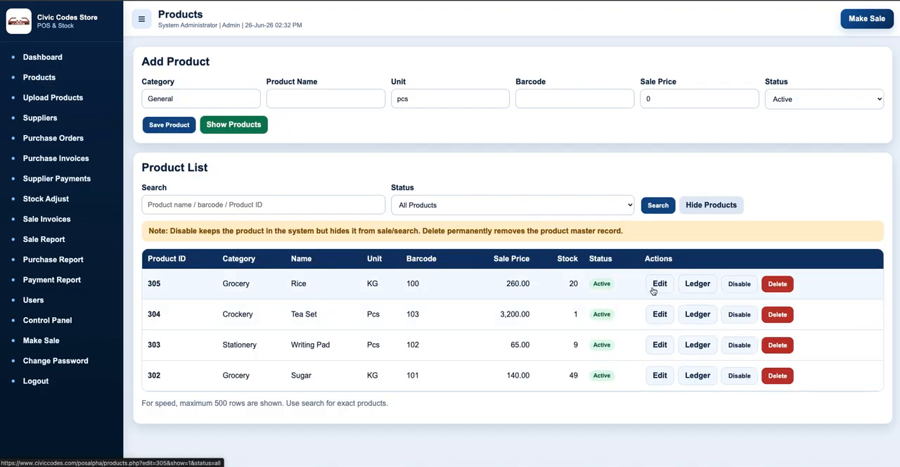
pyautogui.click(658, 287)
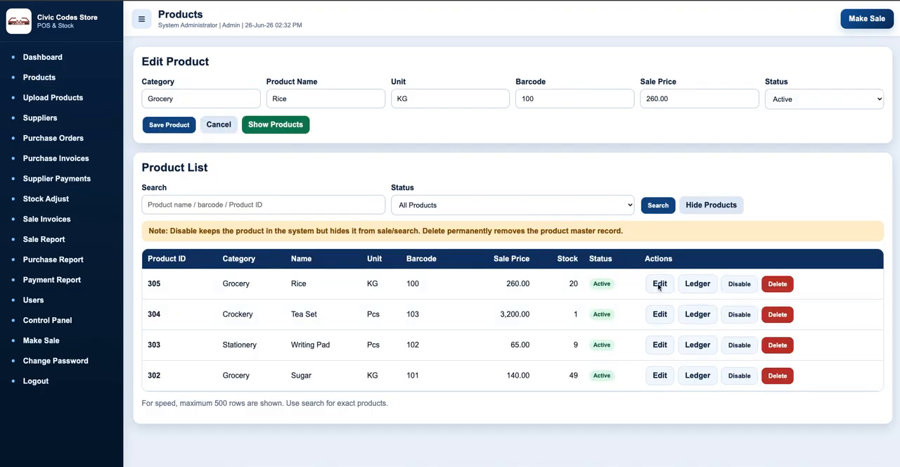
pyautogui.click(431, 99)
pyautogui.click(536, 98)
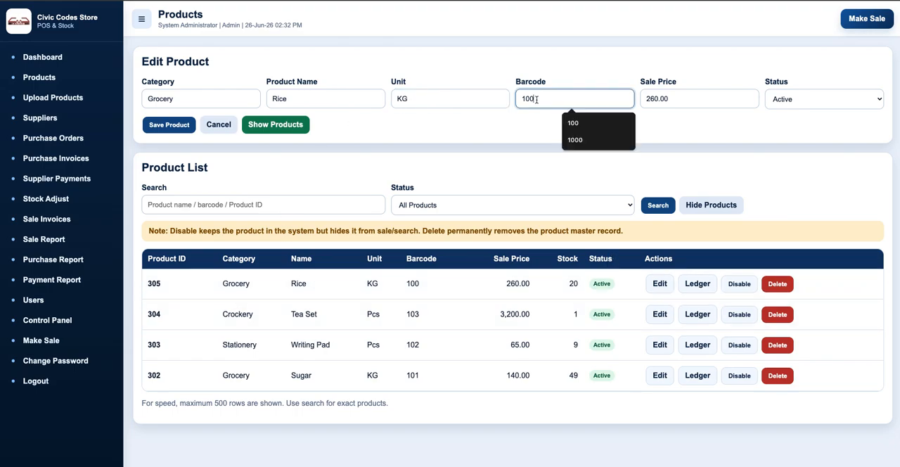
pyautogui.click(711, 121)
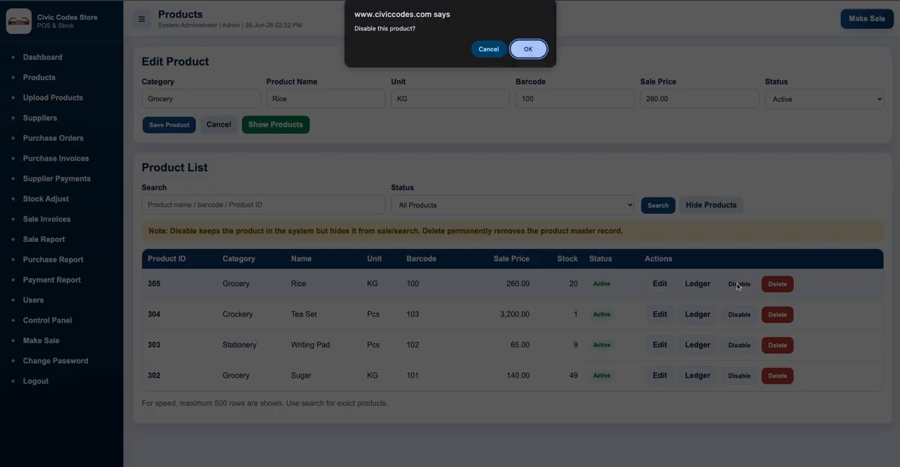
# Disable the Rice product and enable it again, confirming both changes.
pyautogui.click(528, 50)
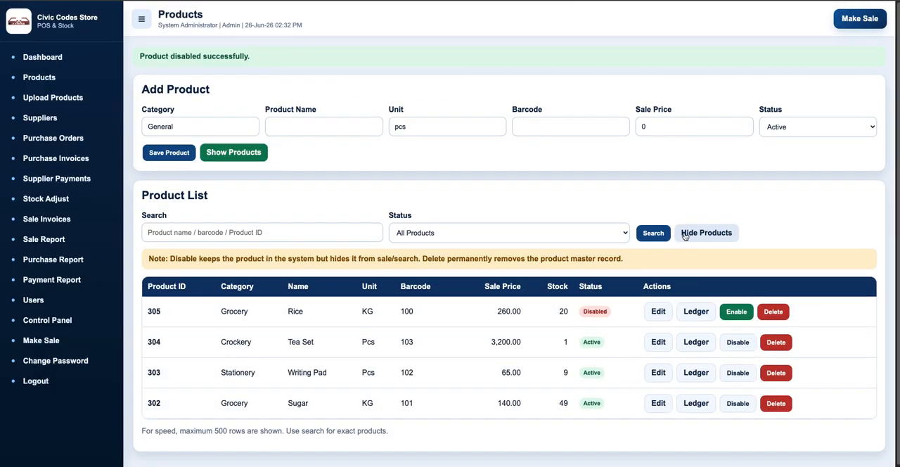
pyautogui.moveTo(283, 315); pyautogui.dragTo(313, 315)
pyautogui.click(313, 314)
pyautogui.click(737, 313)
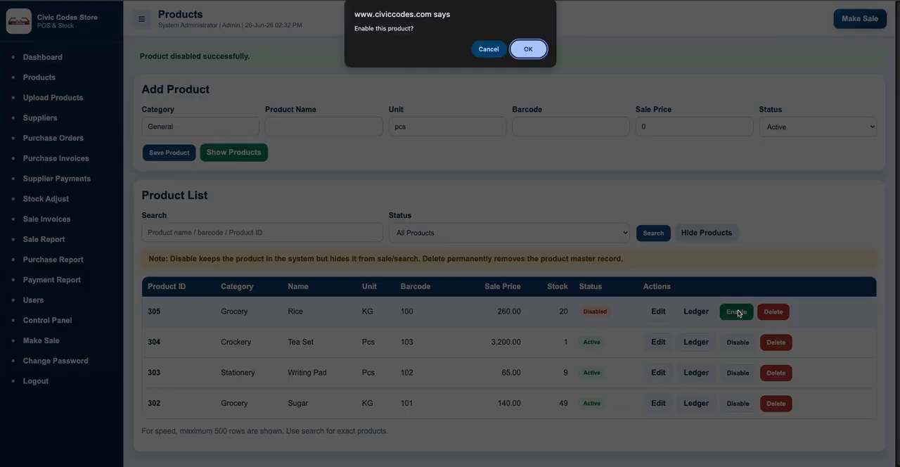
pyautogui.click(524, 50)
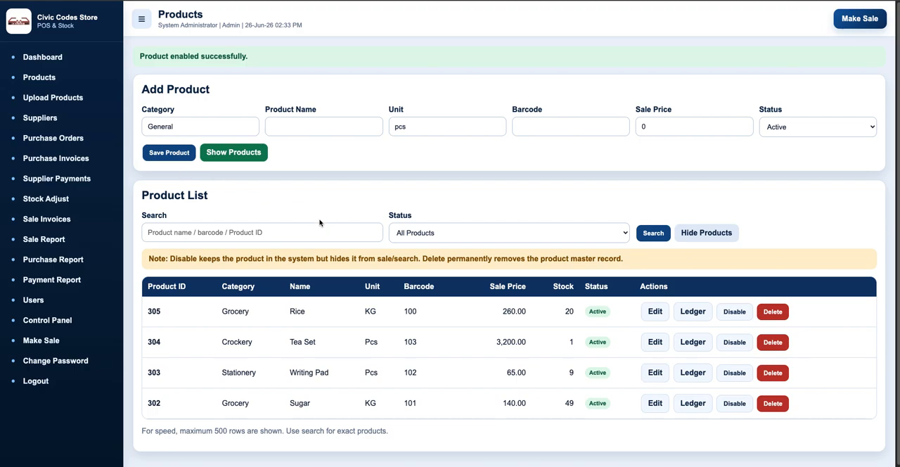
# Add an active supplier named Rice Supplier with its phone number and an opening balance of 0, and save it.
pyautogui.click(41, 119)
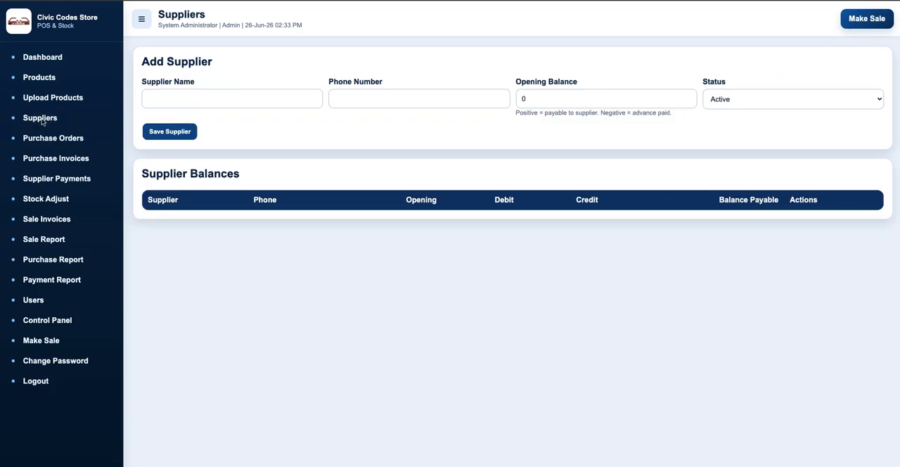
pyautogui.click(182, 101)
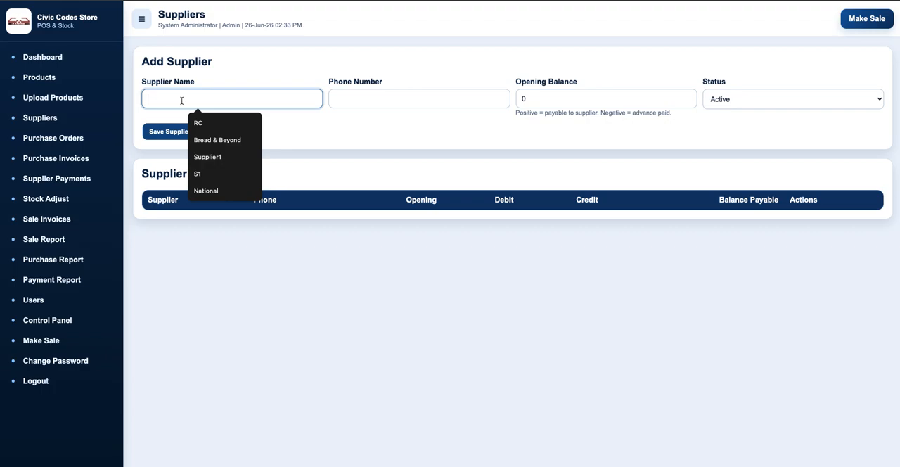
pyautogui.write('R')
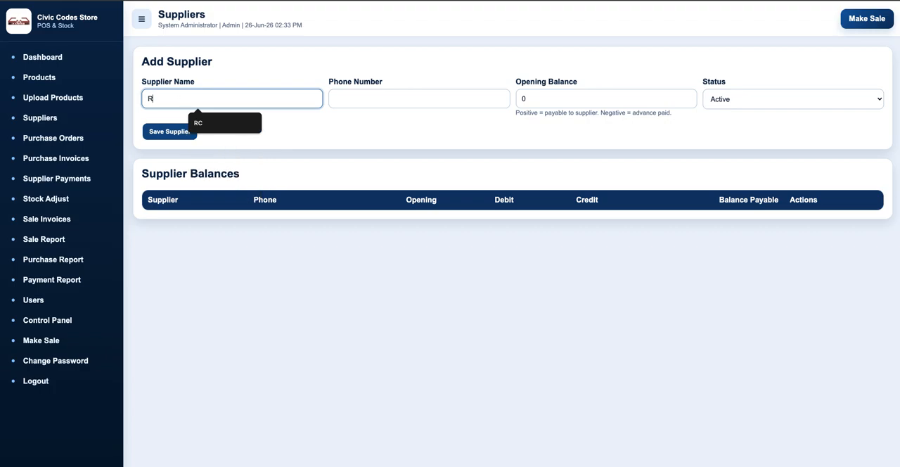
pyautogui.write('ice Supplier')
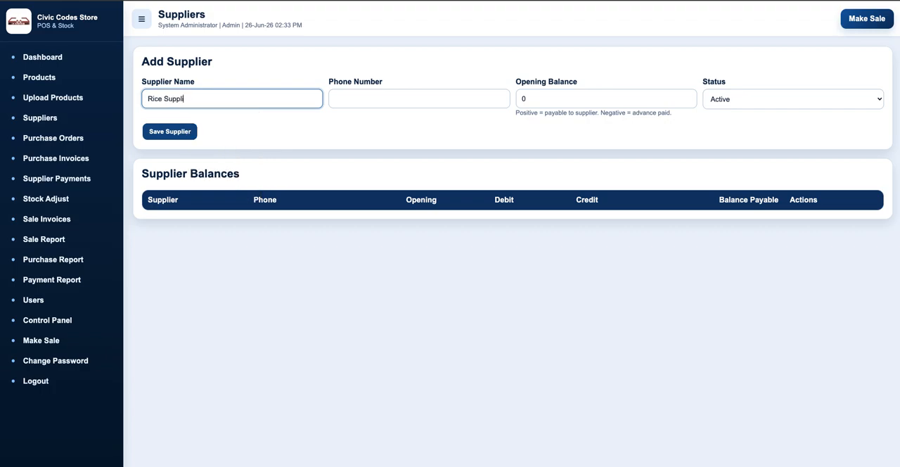
pyautogui.click(354, 100)
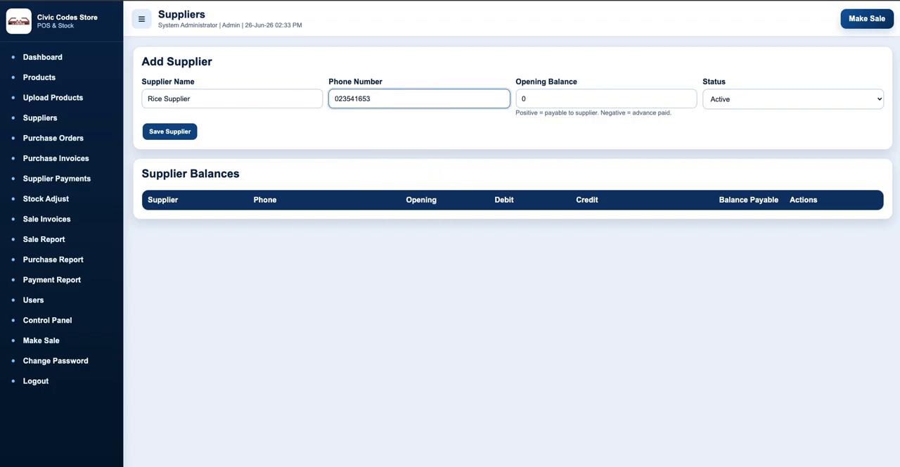
pyautogui.press('Tab')
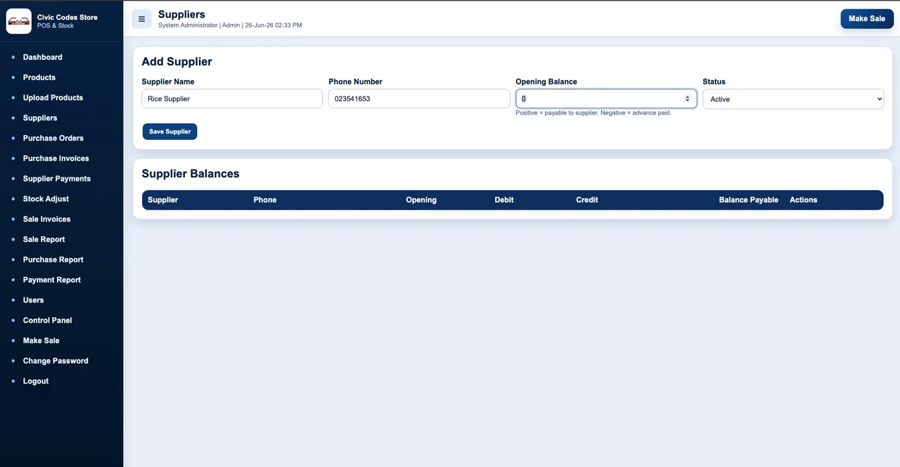
pyautogui.press('Tab')
pyautogui.press('Tab')
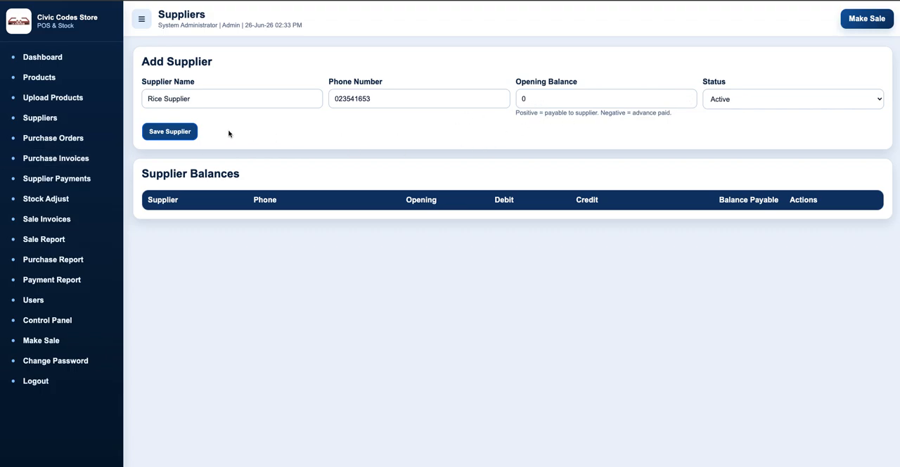
pyautogui.click(173, 132)
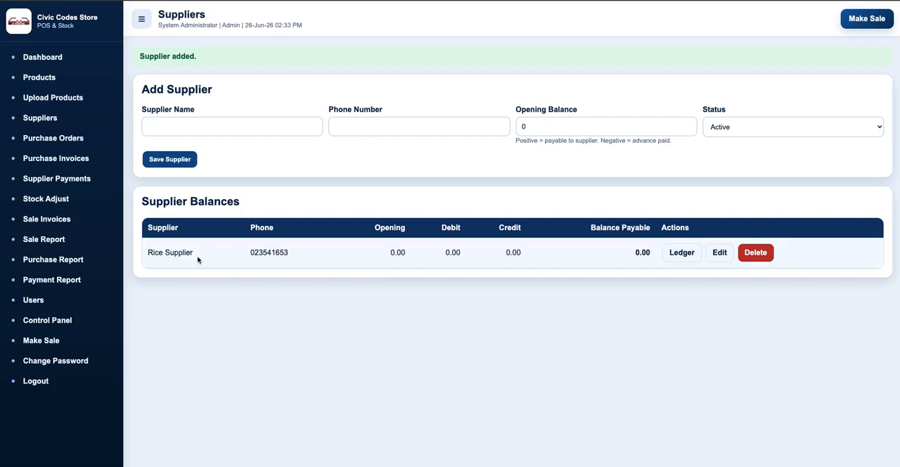
# Create a new purchase order and enter product ID 300 in its first item row.
pyautogui.click(59, 139)
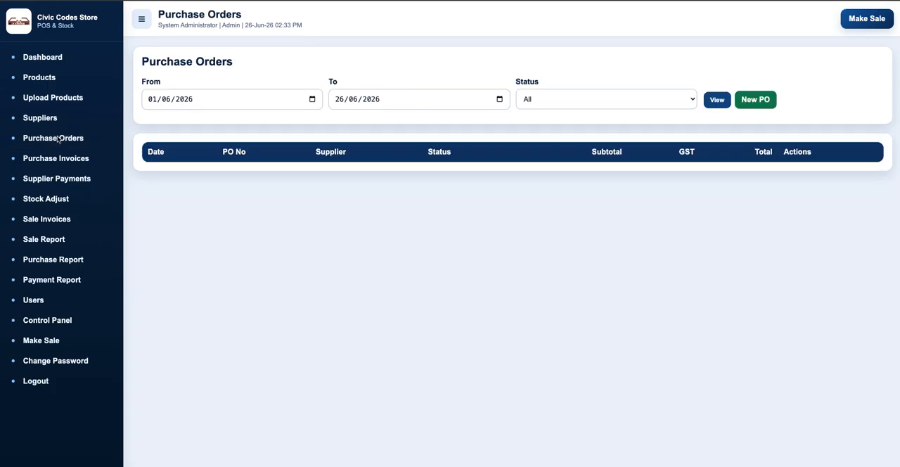
pyautogui.click(747, 102)
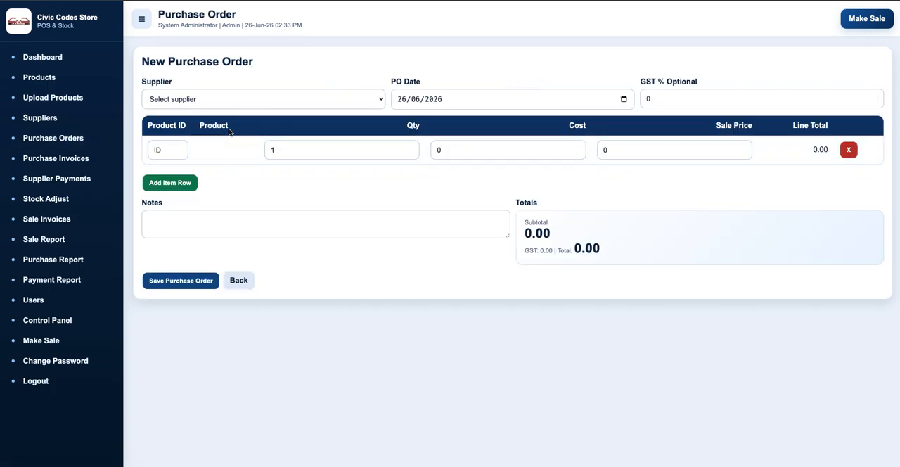
pyautogui.click(165, 149)
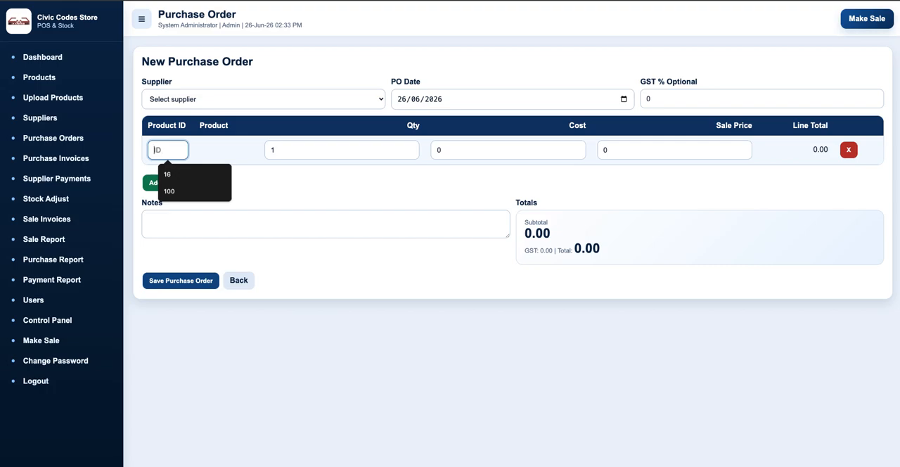
pyautogui.write('300')
pyautogui.press('Tab')
pyautogui.press('Return')
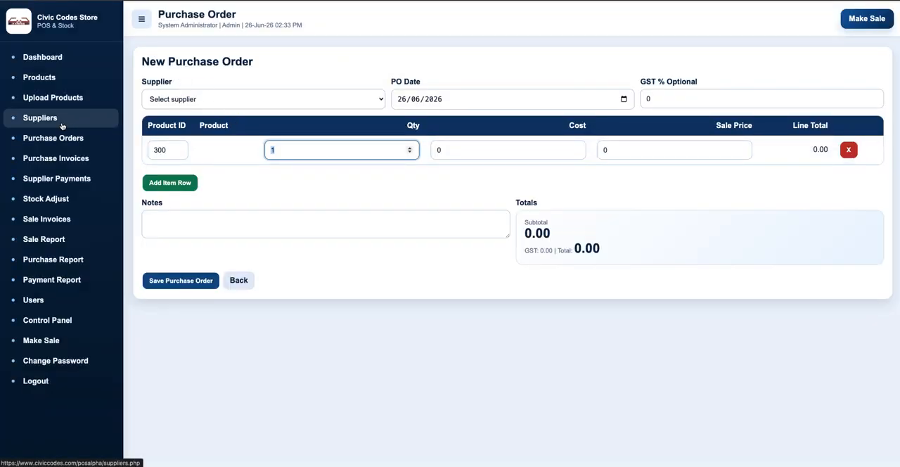
# Look up Rice's product ID in the product list and change the order row's product ID to 305.
pyautogui.click(42, 78)
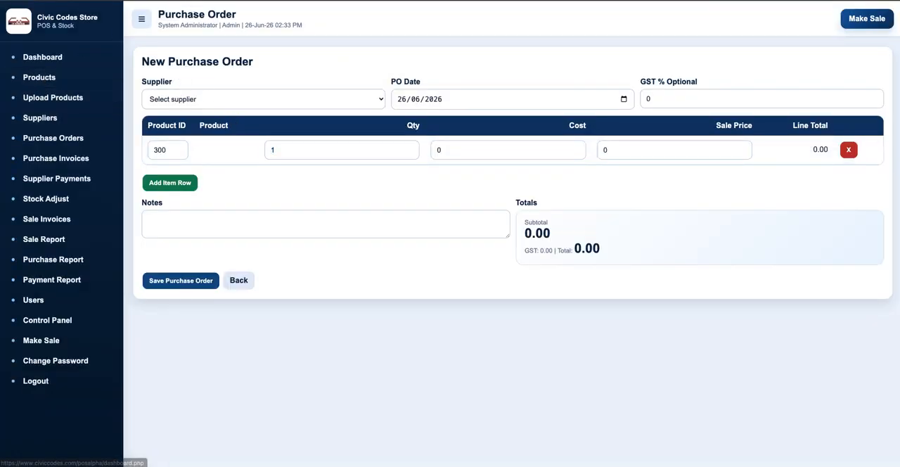
pyautogui.click(176, 209)
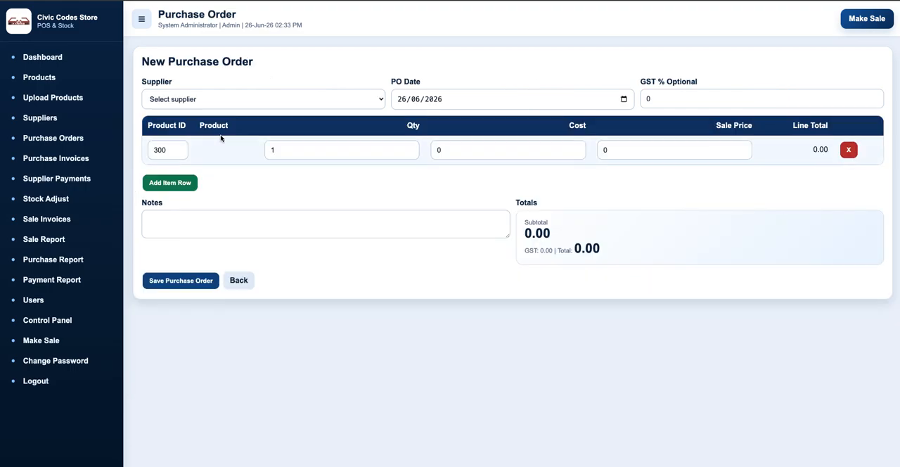
pyautogui.doubleClick(175, 150)
pyautogui.write('305')
pyautogui.press('Tab')
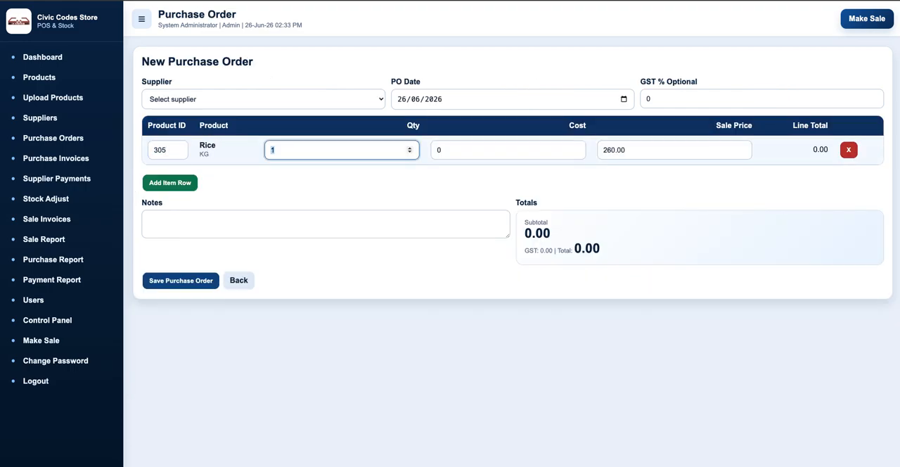
# Set the Rice row's quantity to 50 and its cost to 235.
pyautogui.write('50')
pyautogui.press('Tab')
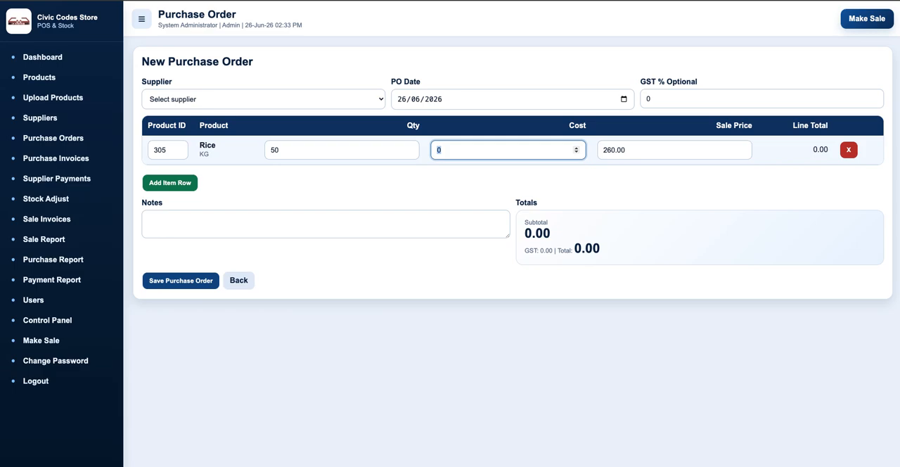
pyautogui.write('235')
pyautogui.press('Tab')
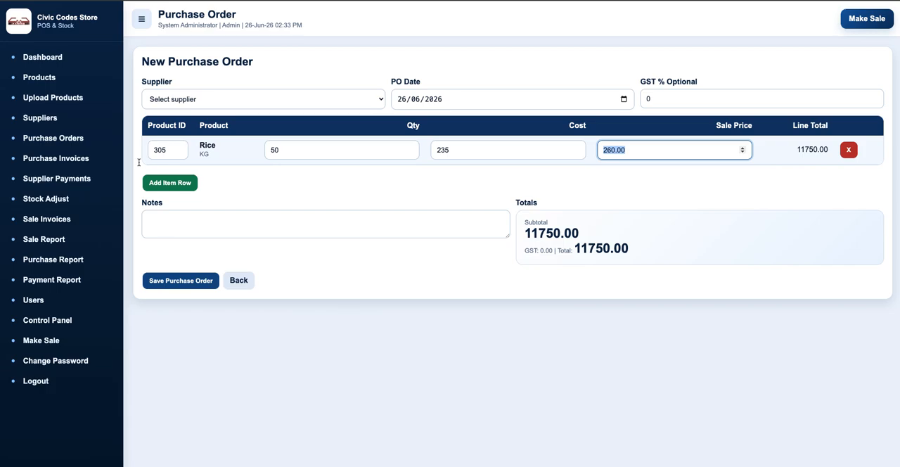
# Add the note "Test" to the Rice purchase order, choose Rice Supplier as its supplier, and save the order.
pyautogui.click(187, 229)
pyautogui.write('Test')
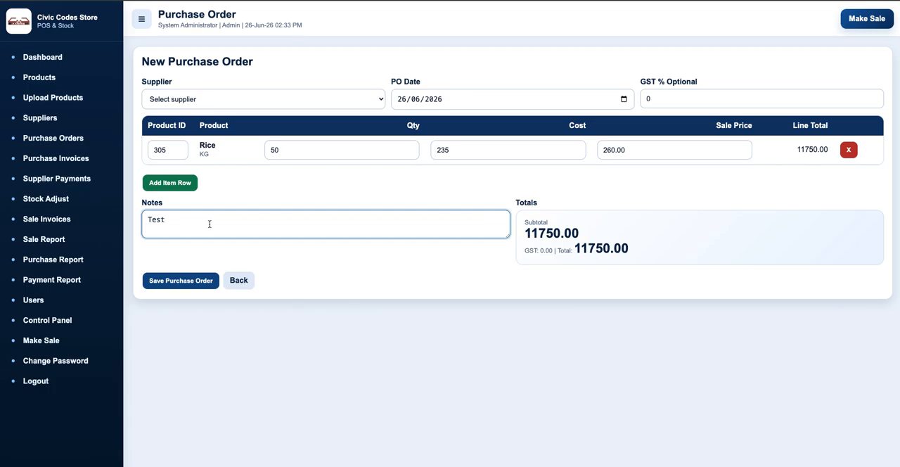
pyautogui.click(172, 283)
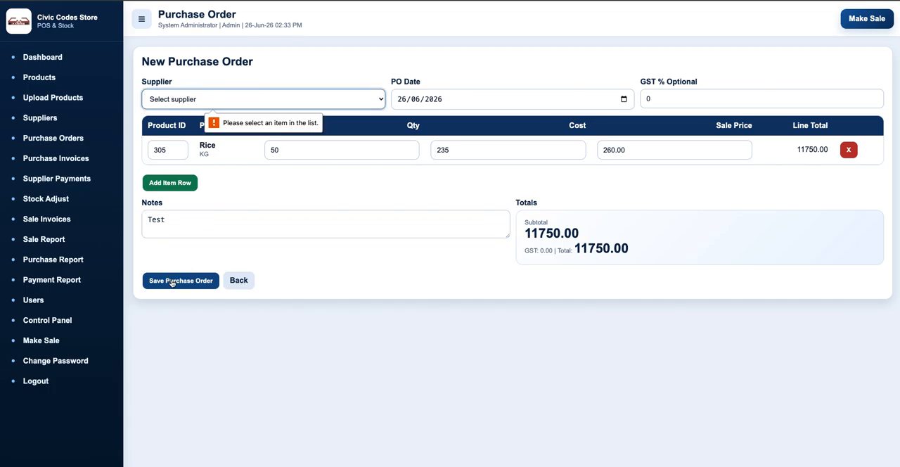
pyautogui.click(227, 104)
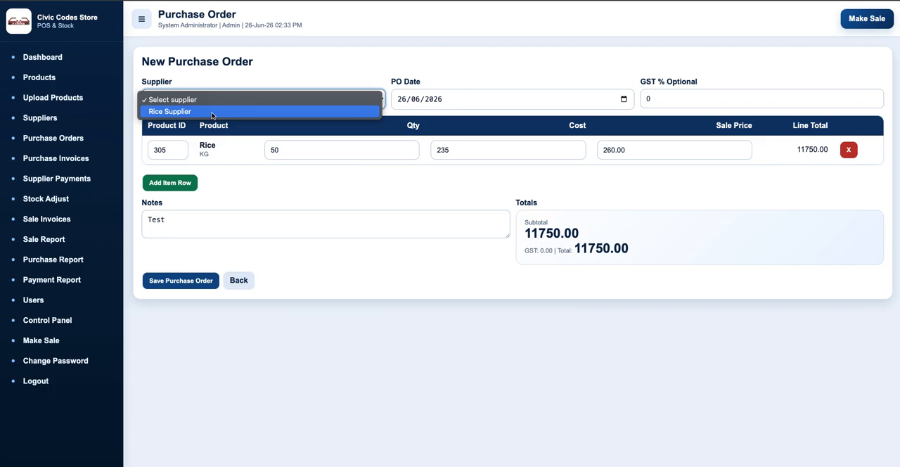
pyautogui.click(212, 112)
pyautogui.click(172, 284)
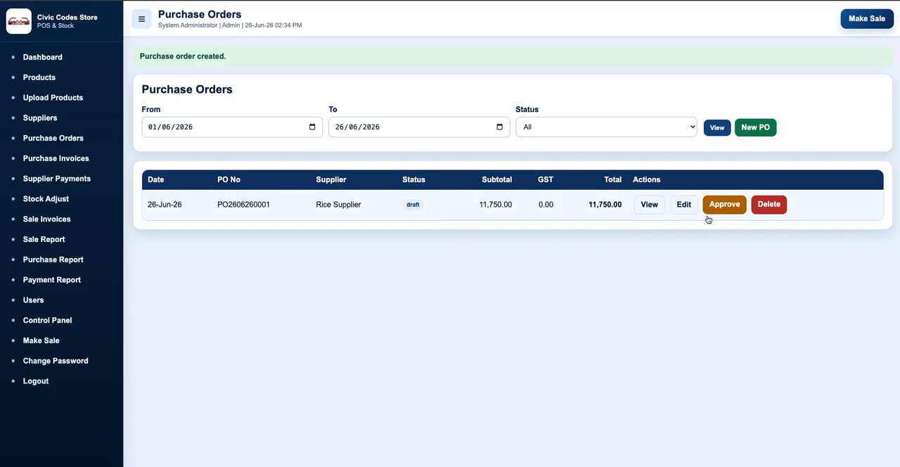
# Approve the Rice Supplier purchase order and start receiving its stock with supplier bill number 1368.
pyautogui.click(726, 205)
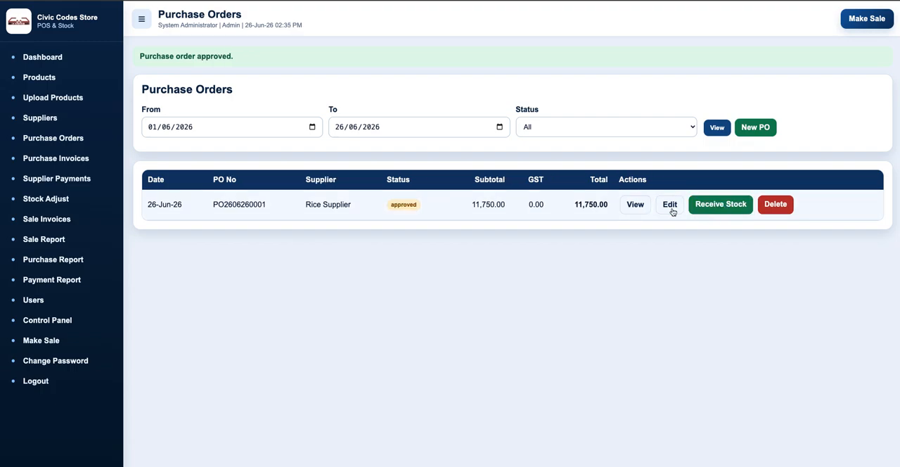
pyautogui.click(723, 205)
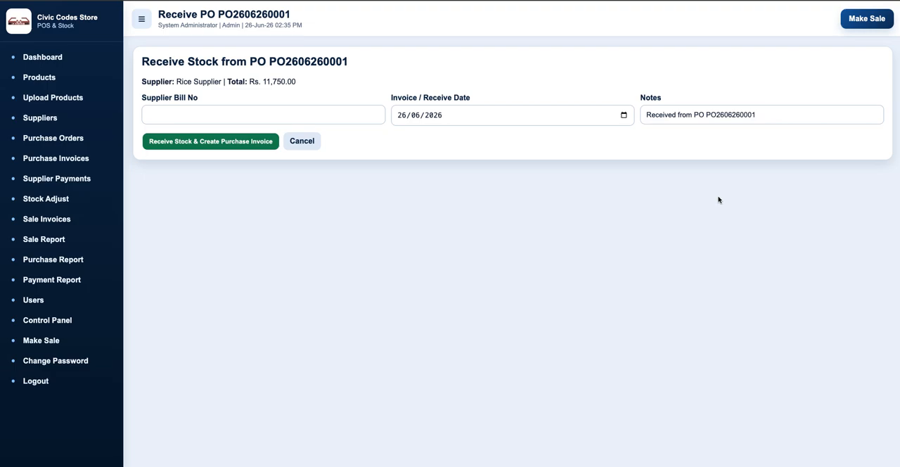
pyautogui.click(202, 115)
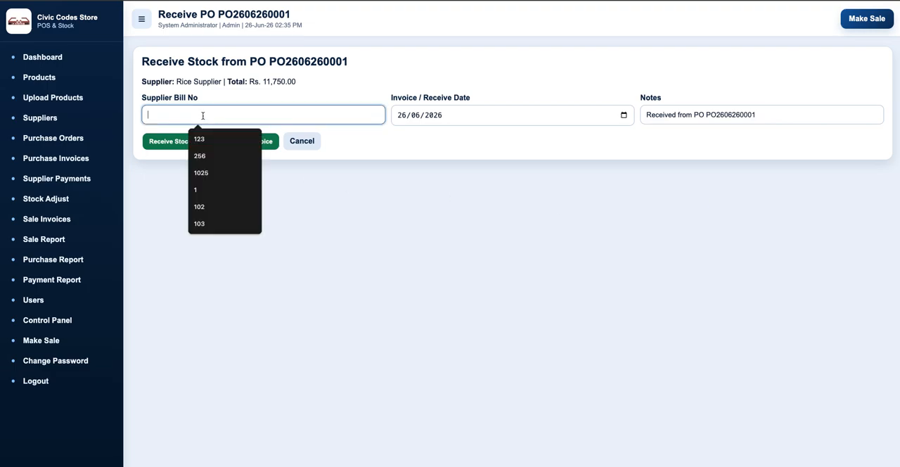
pyautogui.write('1368')
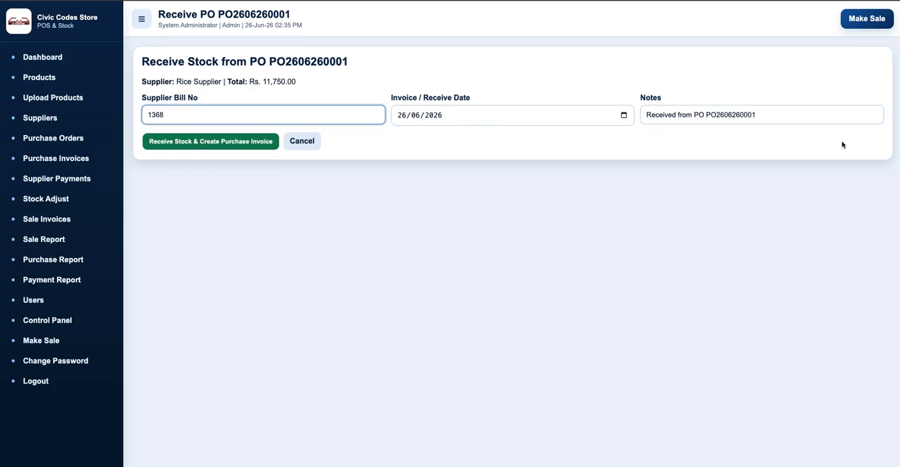
# Edit the receipt notes to use a colon before the order number, and receive the stock with a purchase invoice.
pyautogui.moveTo(658, 114); pyautogui.dragTo(815, 115)
pyautogui.click(820, 116)
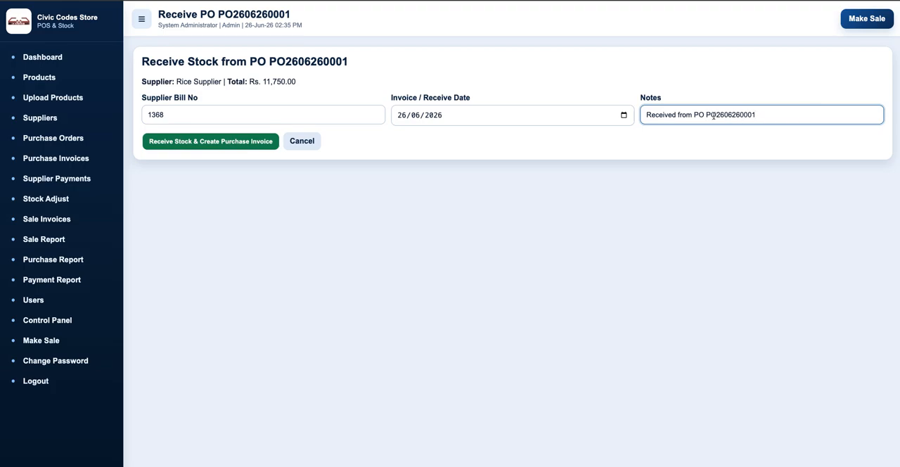
pyautogui.press('Delete')
pyautogui.press('Delete')
pyautogui.press('BackSpace')
pyautogui.write(':')
pyautogui.click(207, 144)
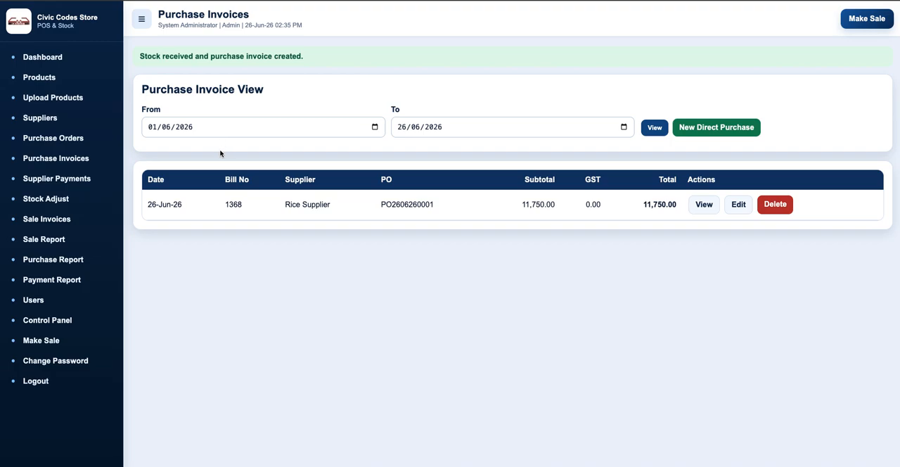
# Show the product list and open Rice's item ledger at its transactions.
pyautogui.click(40, 78)
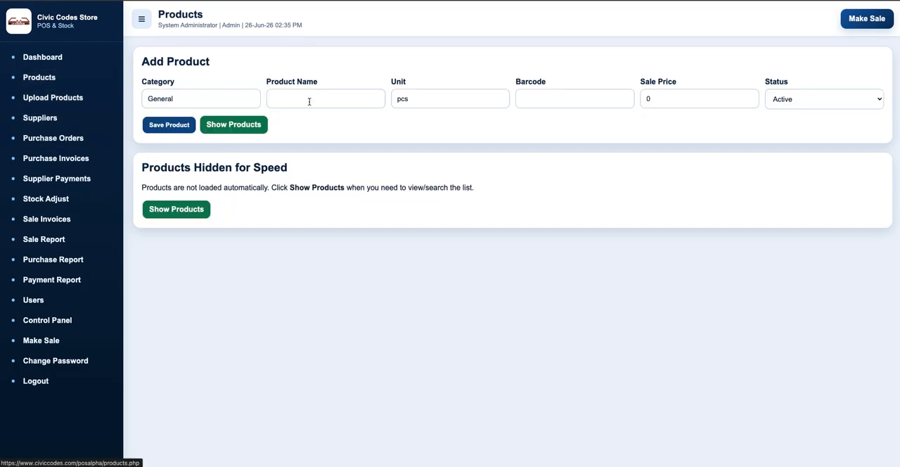
pyautogui.click(173, 213)
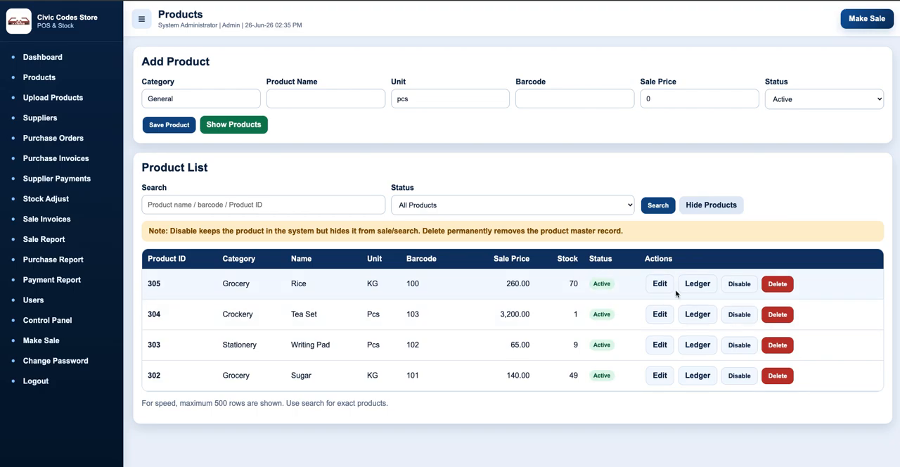
pyautogui.click(697, 284)
pyautogui.scroll(-1, 536, 298)
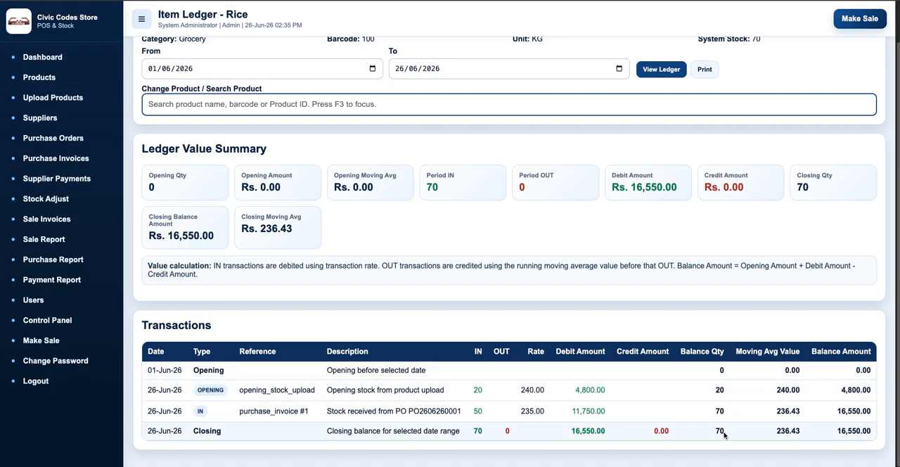
# Examine the opening stock's moving average value and the closing row's moving average and balance amount in Rice's transactions.
pyautogui.moveTo(776, 391); pyautogui.dragTo(796, 391)
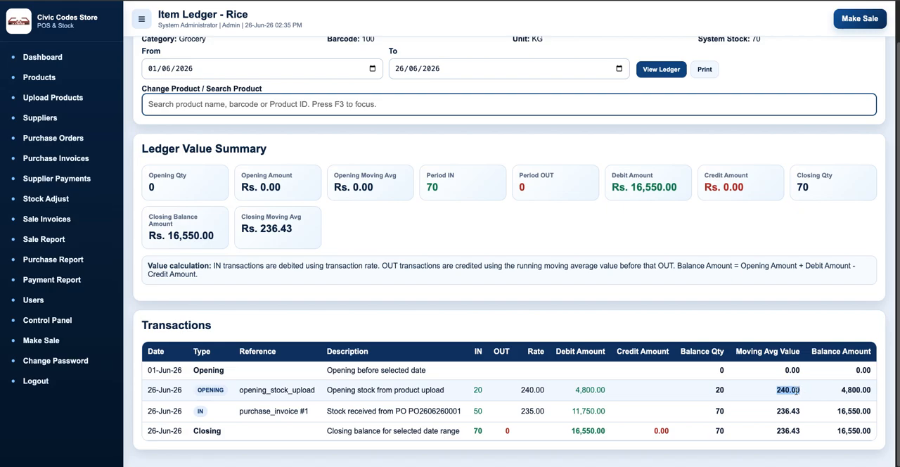
pyautogui.click(797, 391)
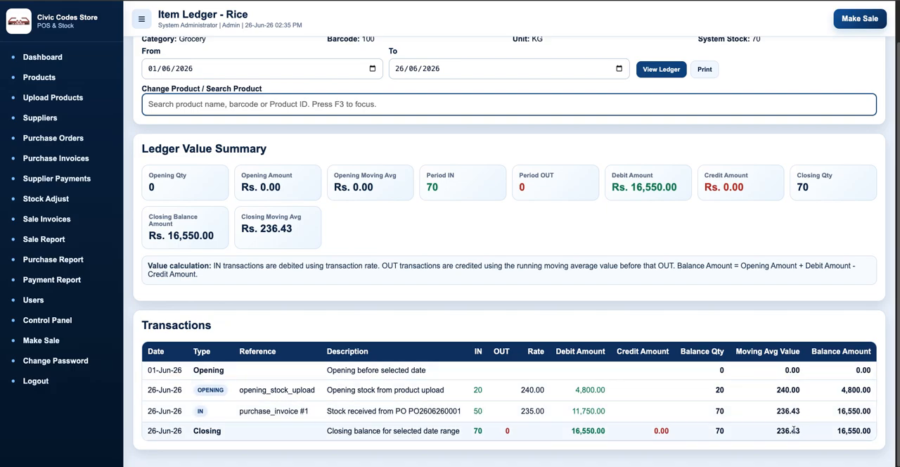
pyautogui.moveTo(774, 431); pyautogui.dragTo(803, 436)
pyautogui.click(809, 436)
pyautogui.moveTo(837, 431); pyautogui.dragTo(867, 432)
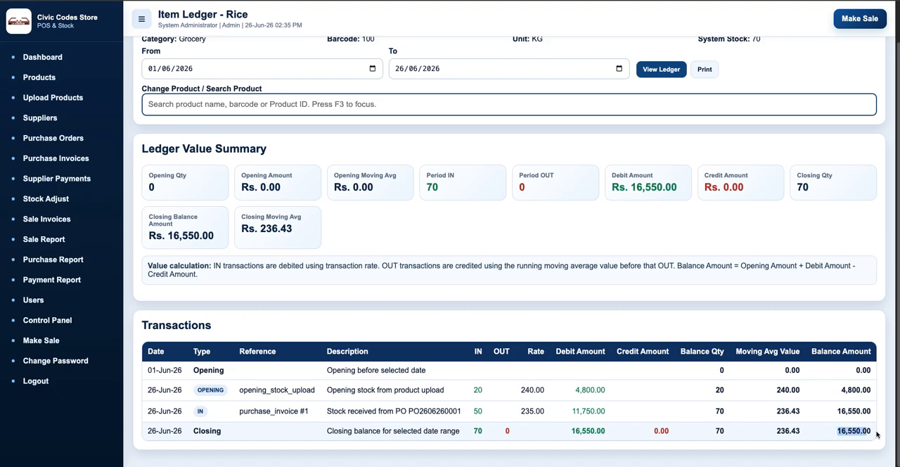